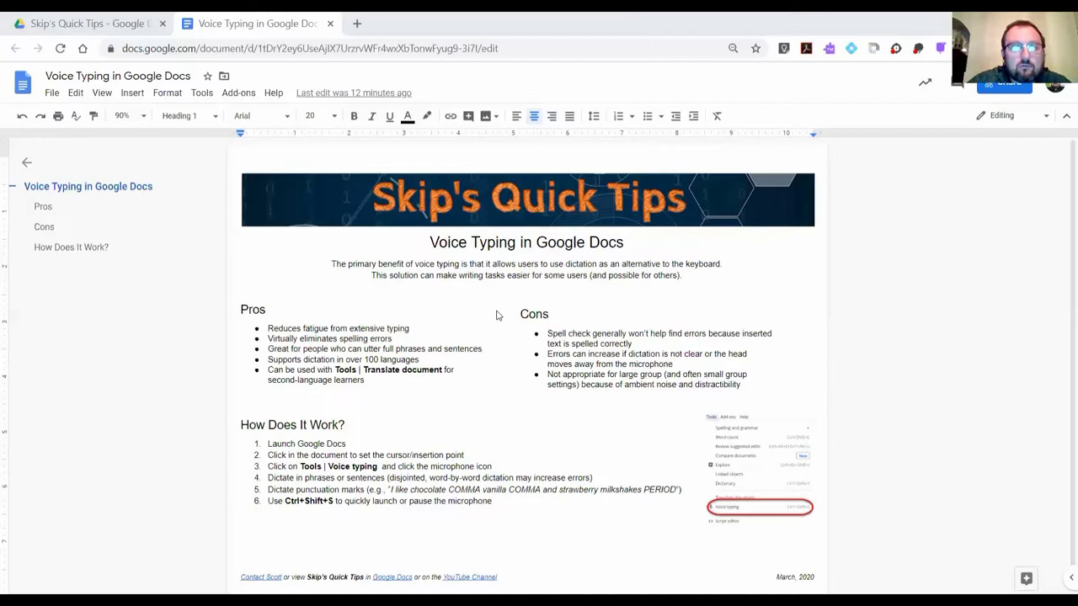
Add an empty unnumbered line below item 6 of the How Does It Work list.
scroll(495, 315, "down", 1)
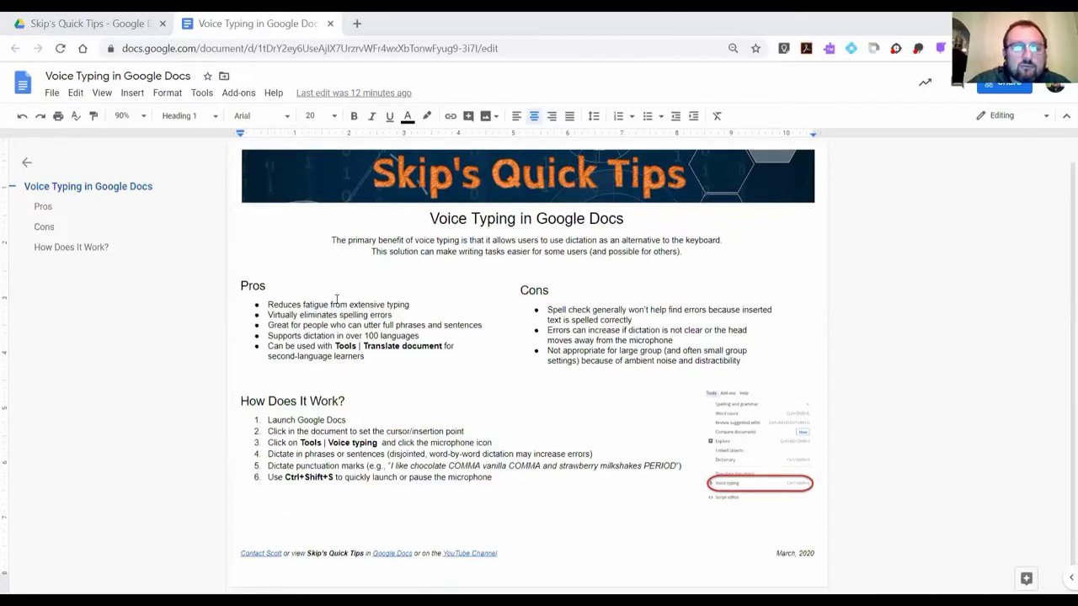
left_click(291, 477)
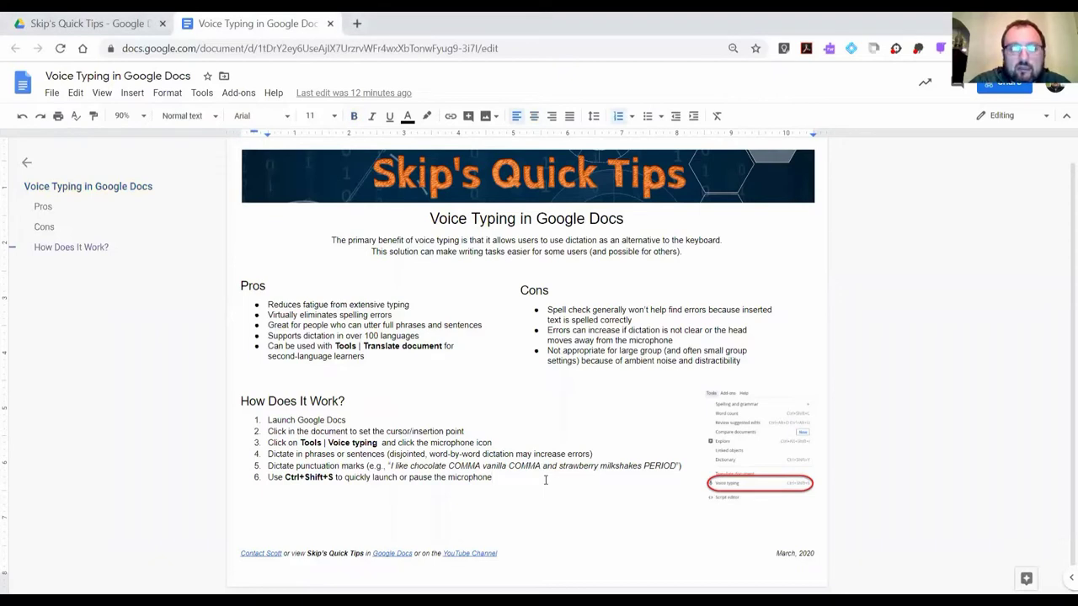
key("Return")
key("Return")
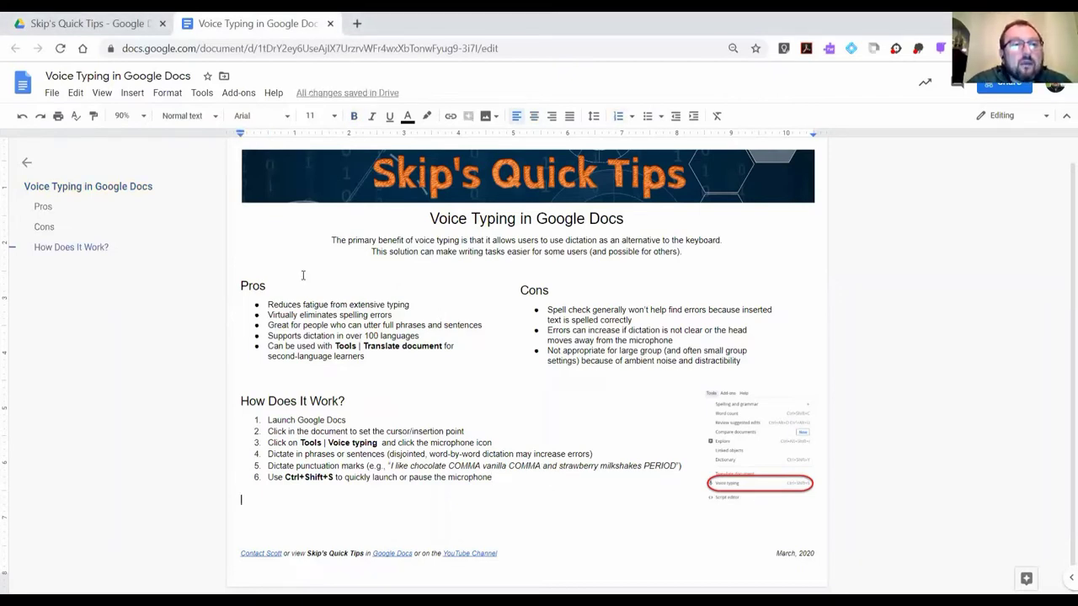
left_click(202, 94)
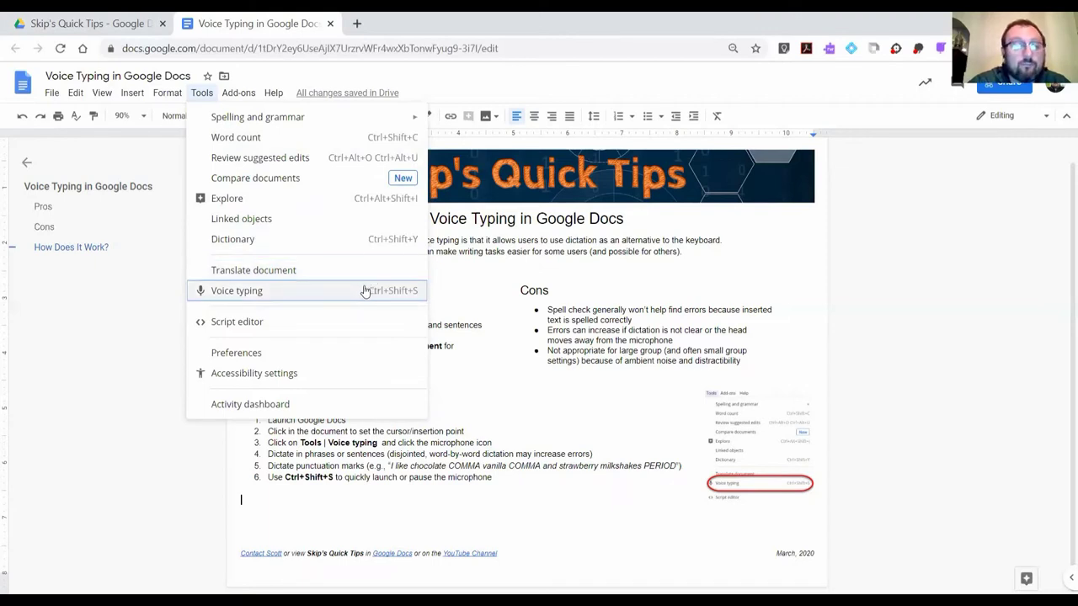
Enable voice typing with English (US) as the language and start the microphone listening.
left_click(354, 295)
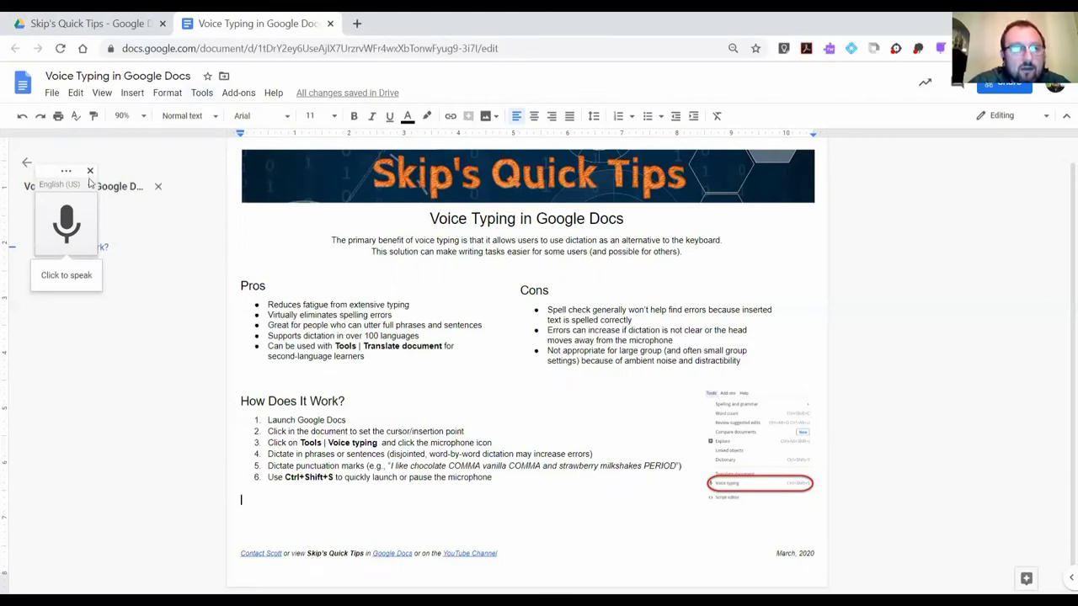
left_click_drag(83, 208, 129, 282)
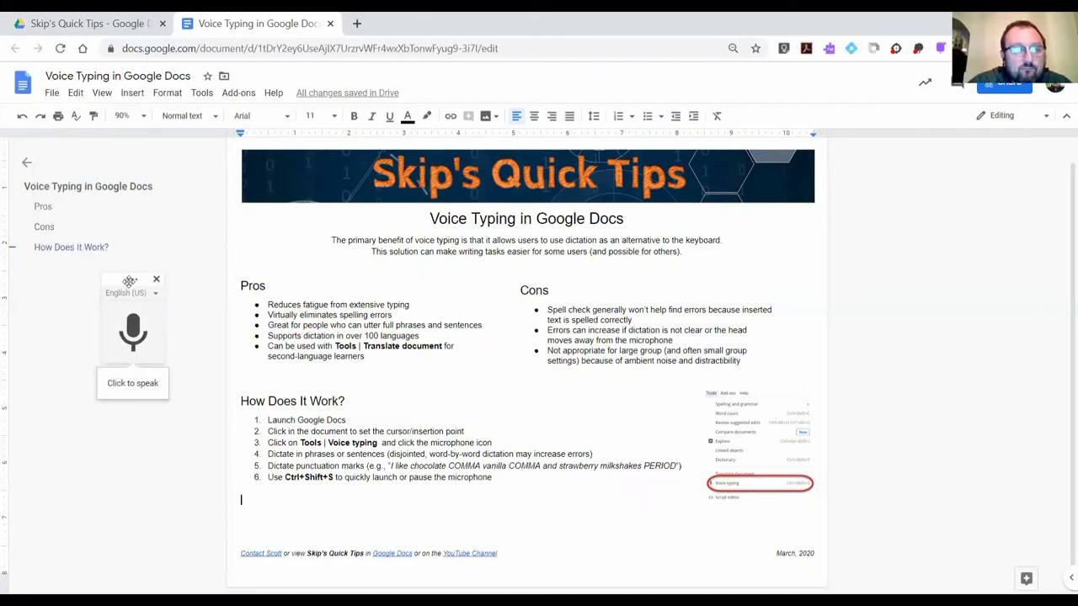
left_click(156, 293)
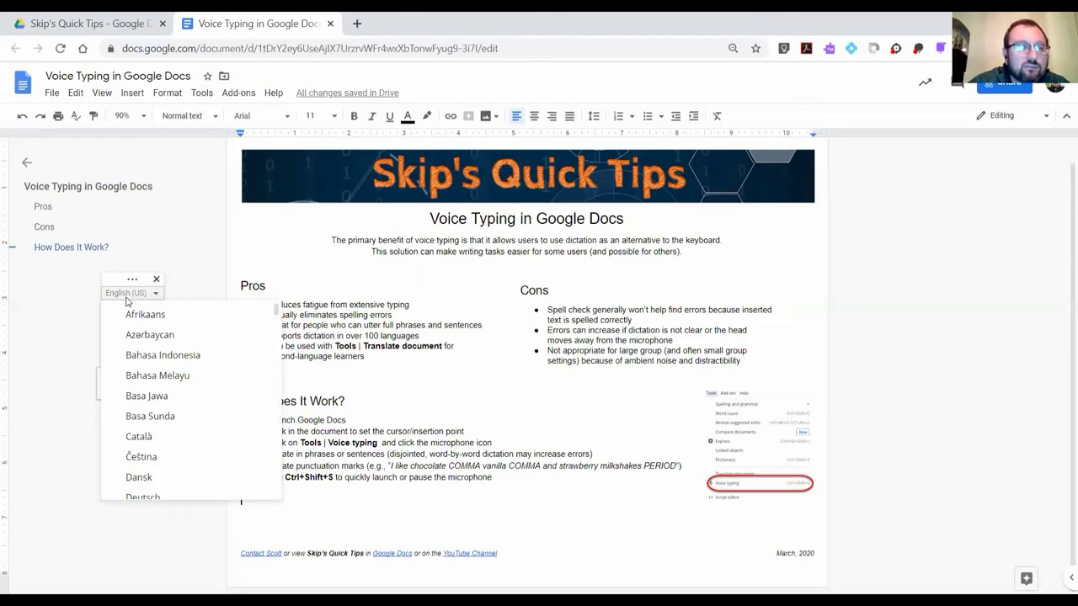
left_click(126, 296)
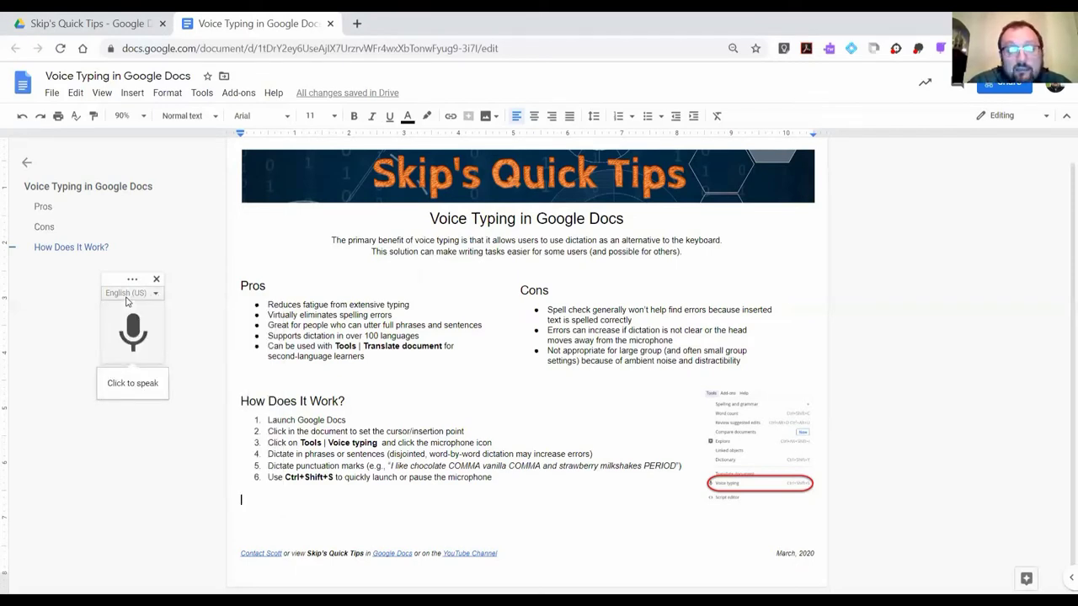
mouse_move(133, 331)
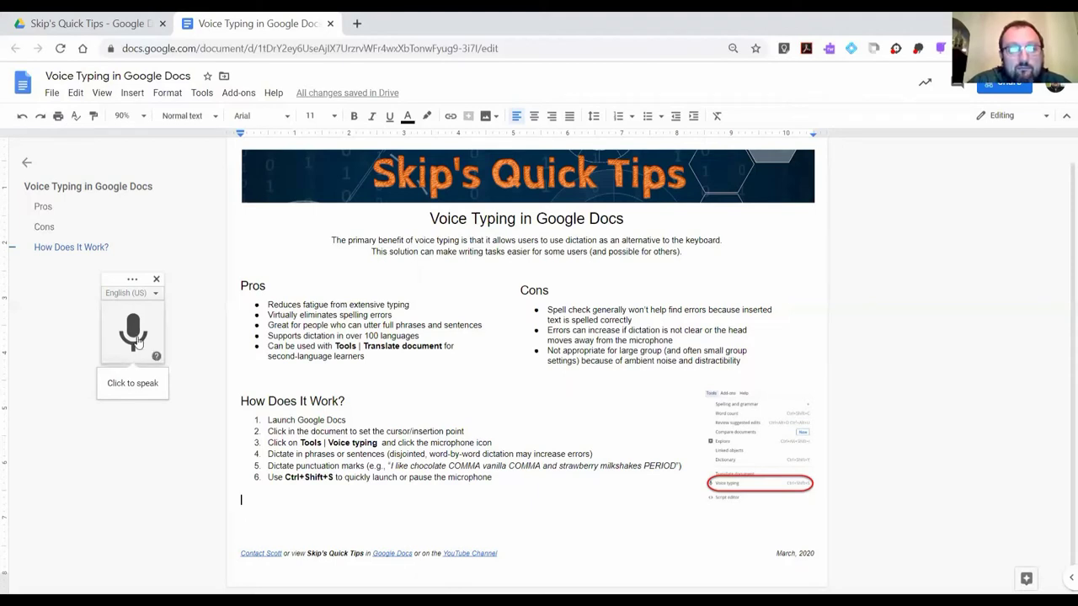
left_click(137, 339)
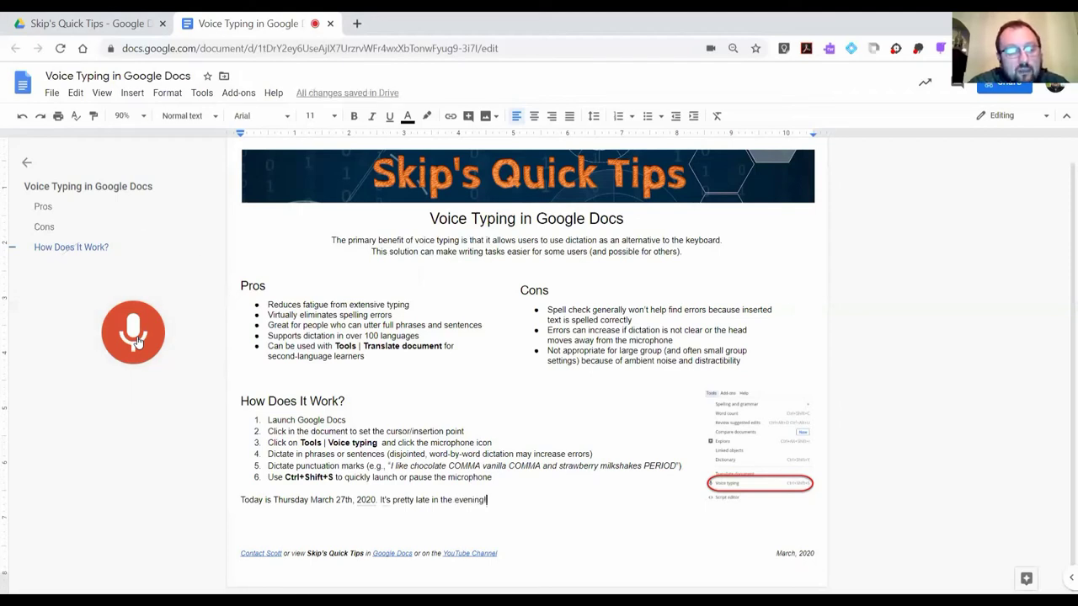
Dictate "Today is Thursday March 27th, 2020. It's pretty late in the evening!", pausing and resuming the mic.
left_click(137, 341)
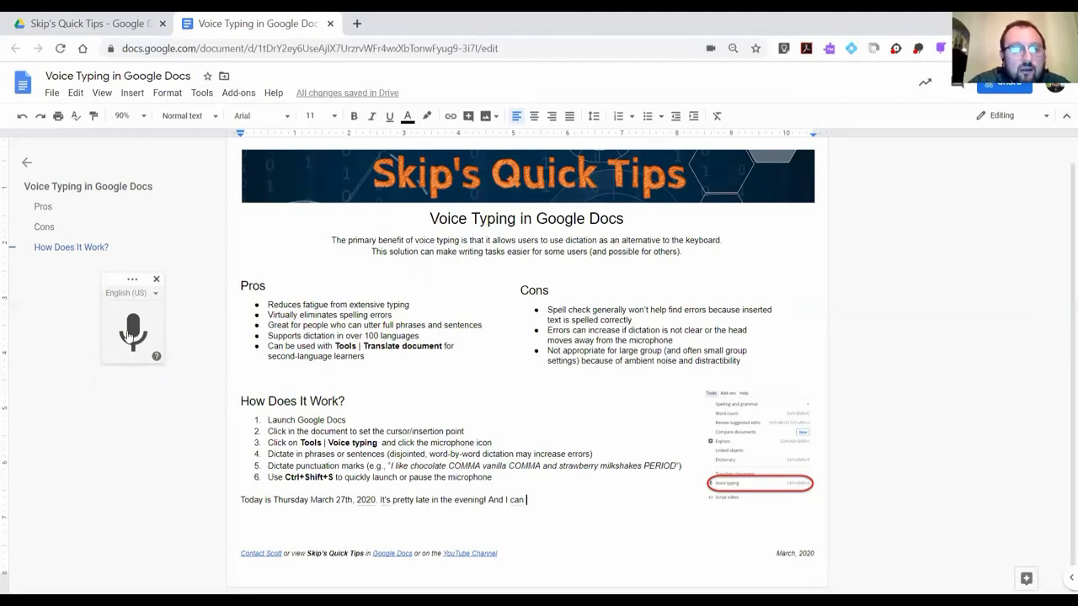
left_click(131, 335)
left_click(132, 334)
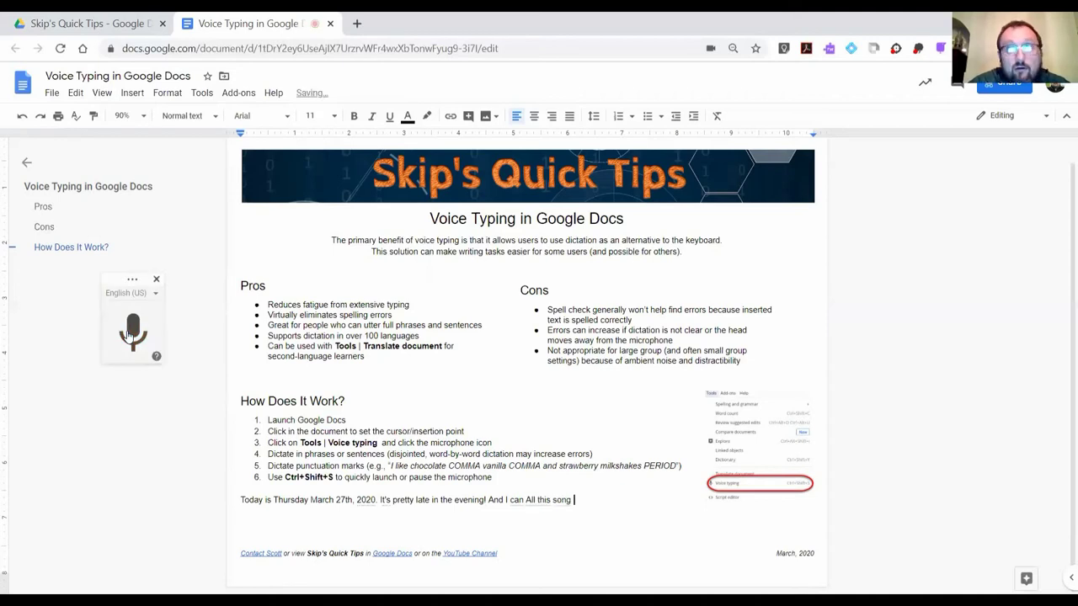